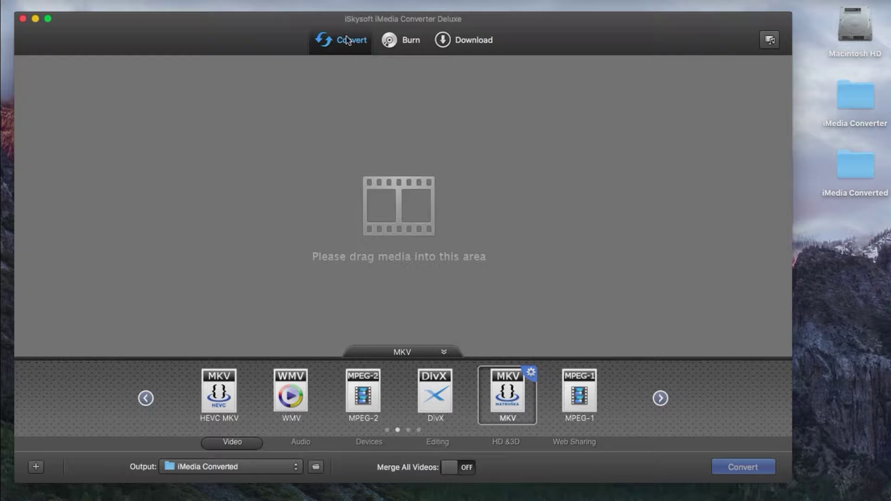
Browse the Burn and Download views, then return to the Convert view
click(413, 41)
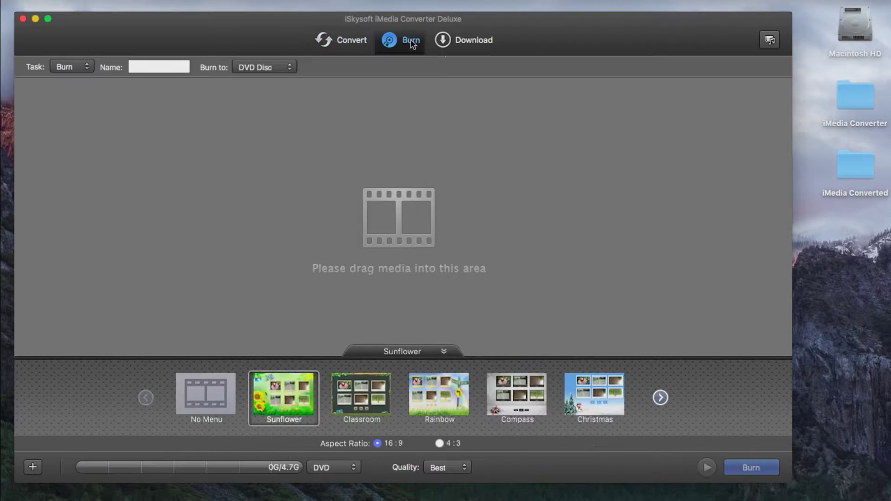
click(460, 44)
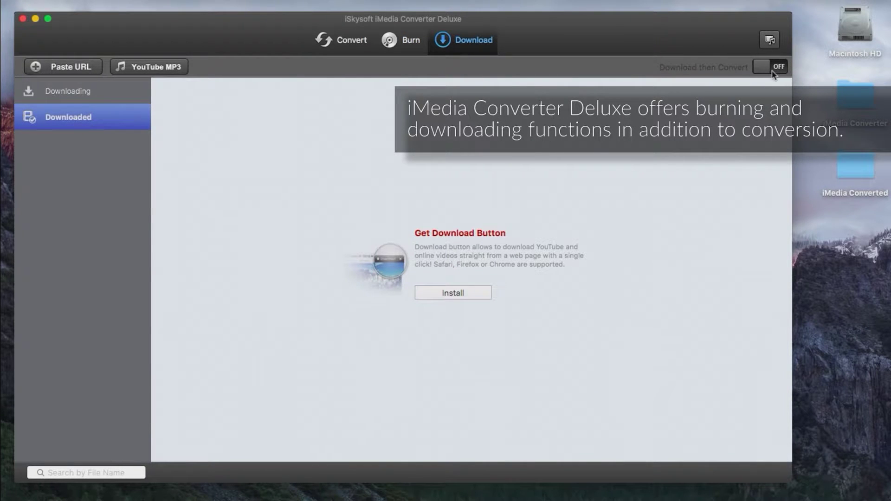
click(343, 42)
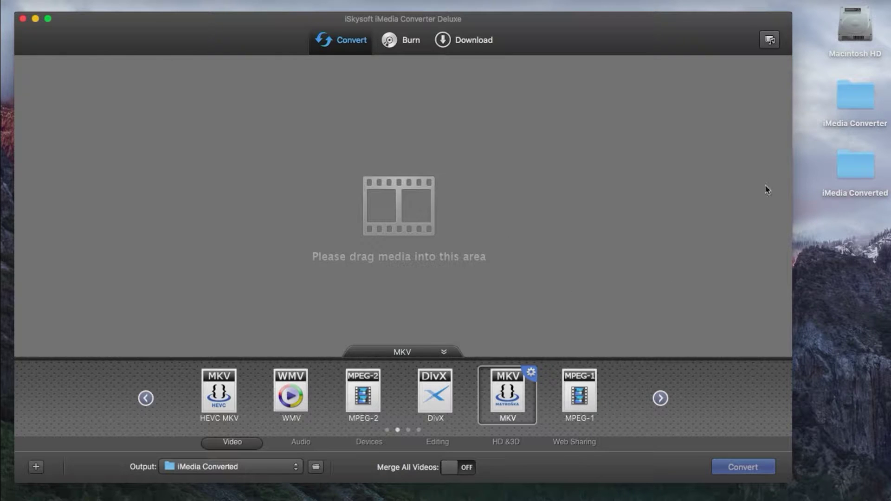
Drag The Tree That Came Down.mp4 from the iMedia Converter folder into the converter's list
double_click(858, 97)
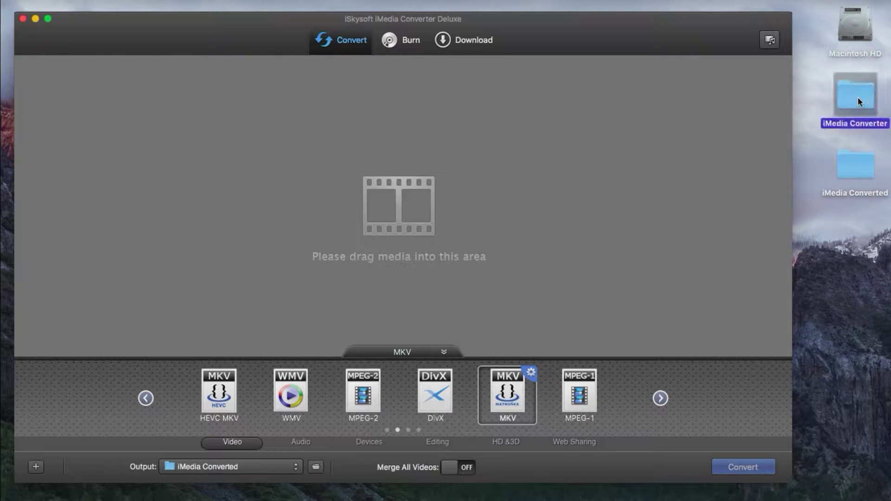
click(818, 164)
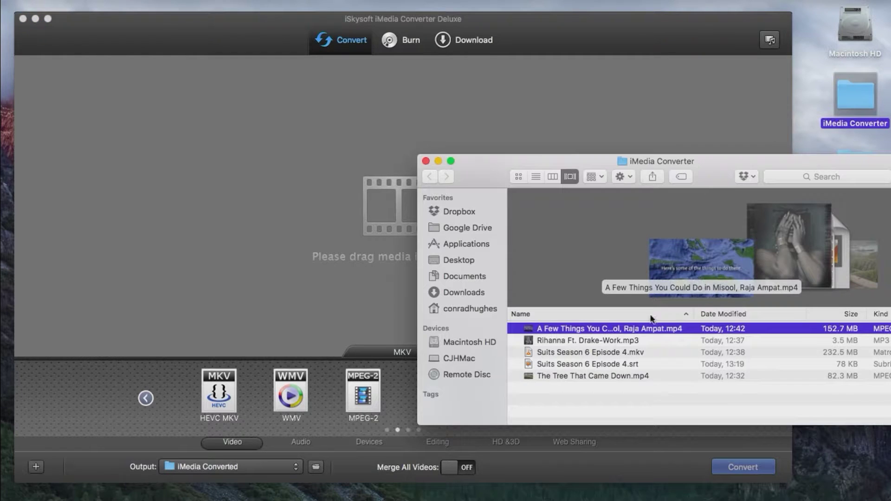
click(527, 375)
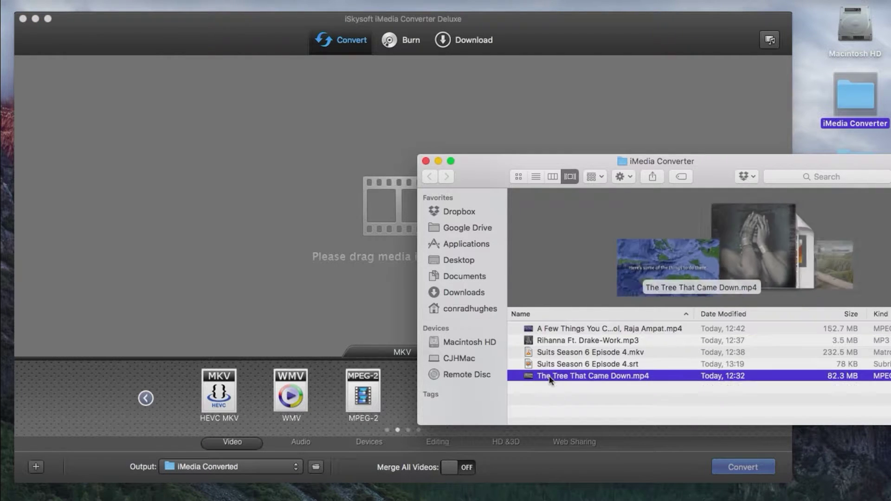
mouse_move(527, 375)
mouse_down()
mouse_move(255, 243)
mouse_move(316, 257)
mouse_up()
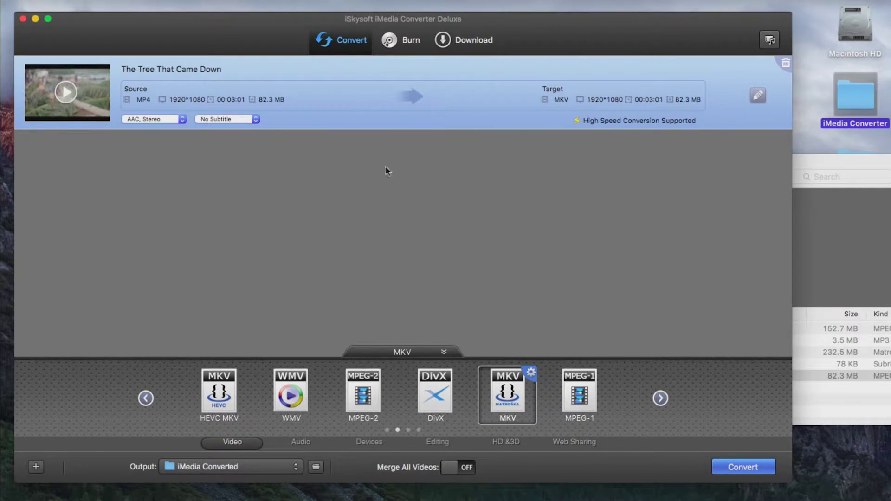
Choose the Facebook preset from the Web Sharing output formats for the video
click(315, 70)
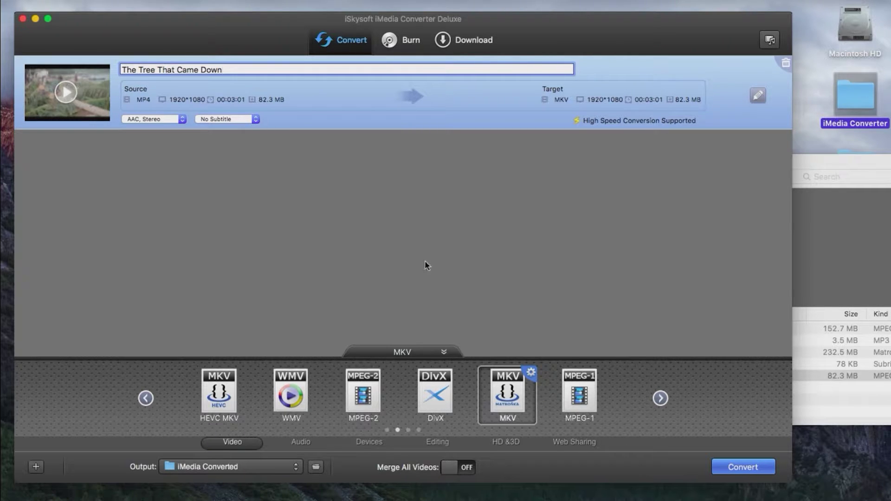
click(660, 400)
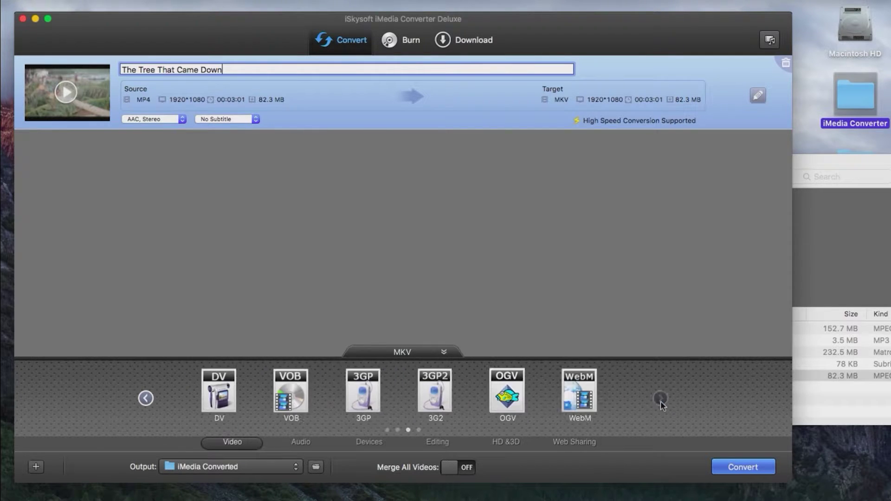
click(661, 401)
click(576, 442)
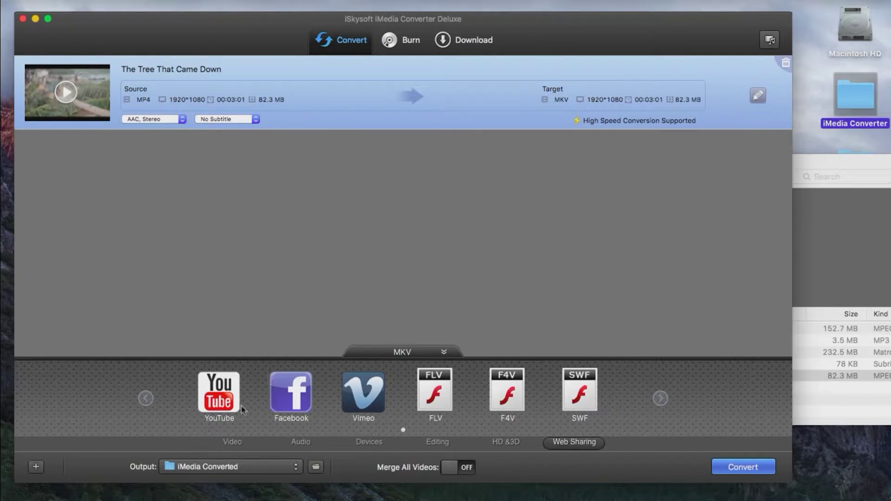
click(280, 397)
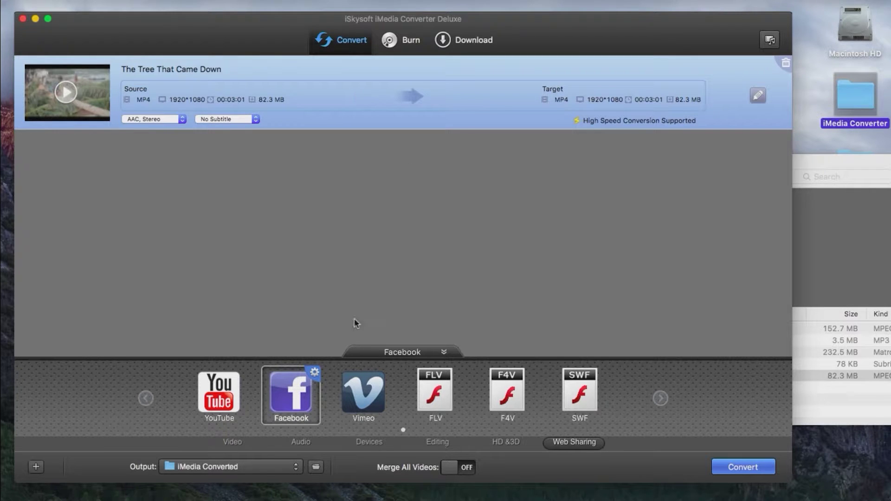
Review the Facebook preset's encoding settings and close them unchanged
click(314, 374)
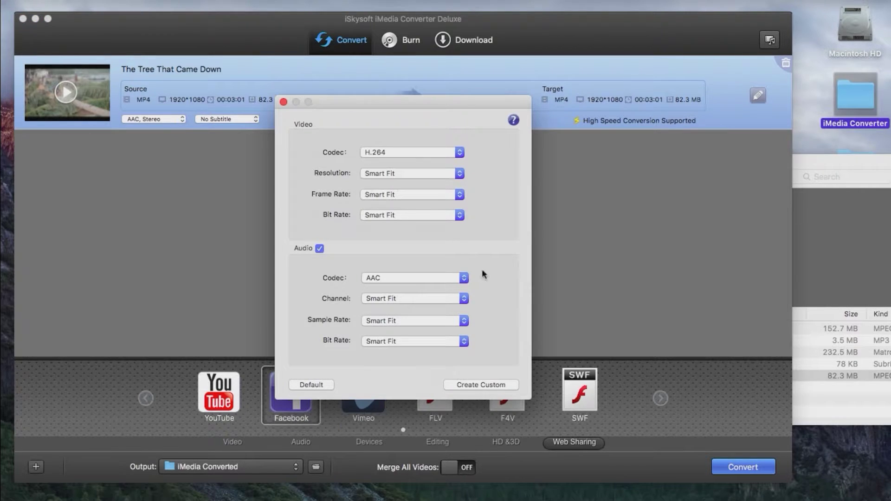
click(283, 102)
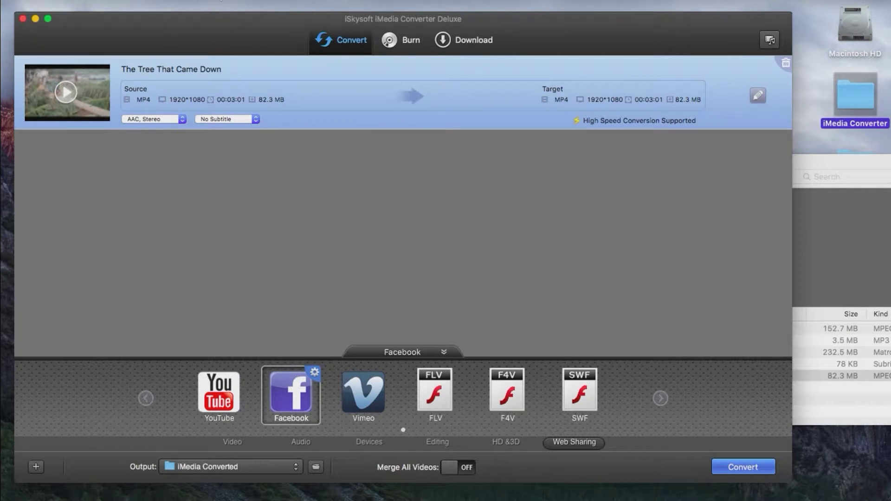
Choose Uploading to Youtube… from the app menu to start the YouTube export
click(217, 2)
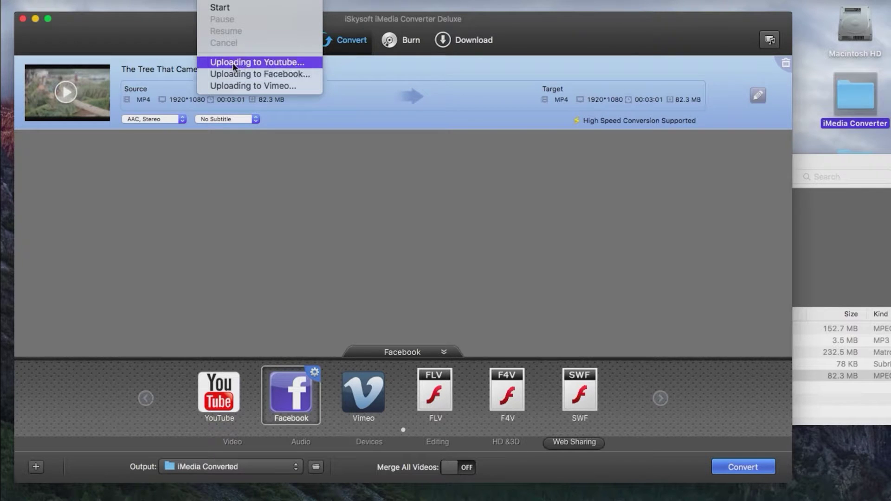
click(230, 61)
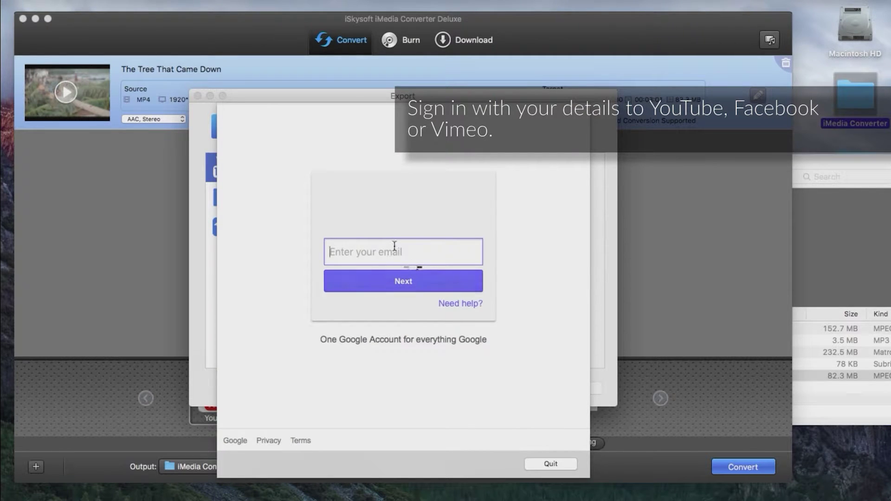
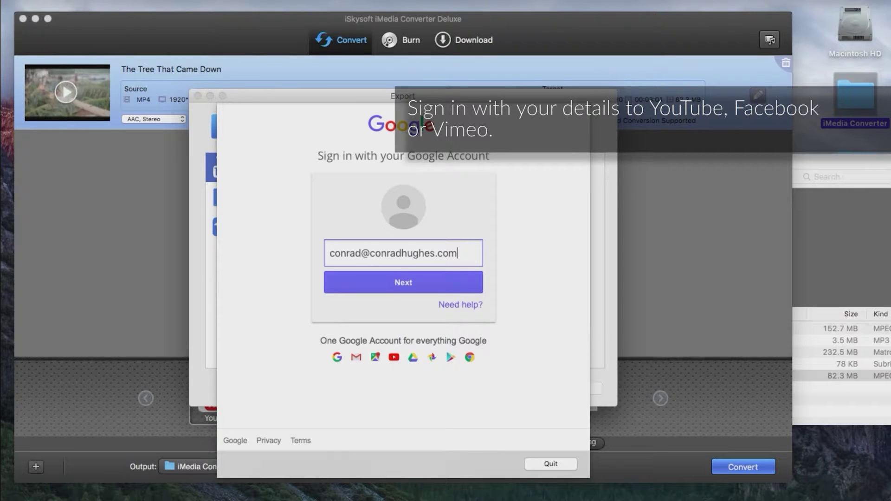
Sign in with the first Google account and allow the converter to manage its YouTube videos
key(Return)
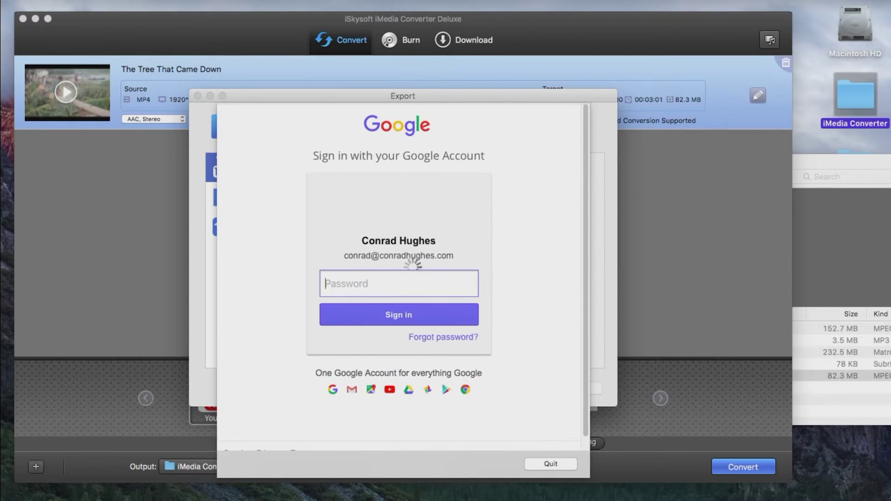
text(•••••••••)
click(397, 316)
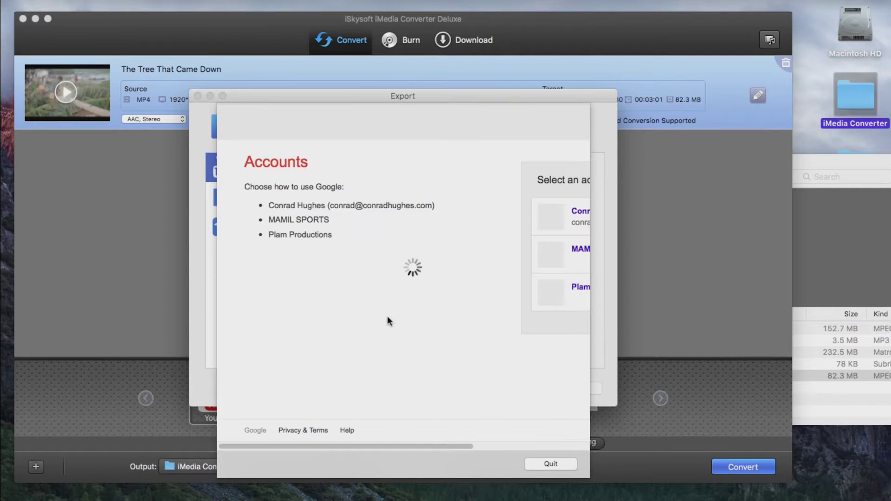
click(486, 447)
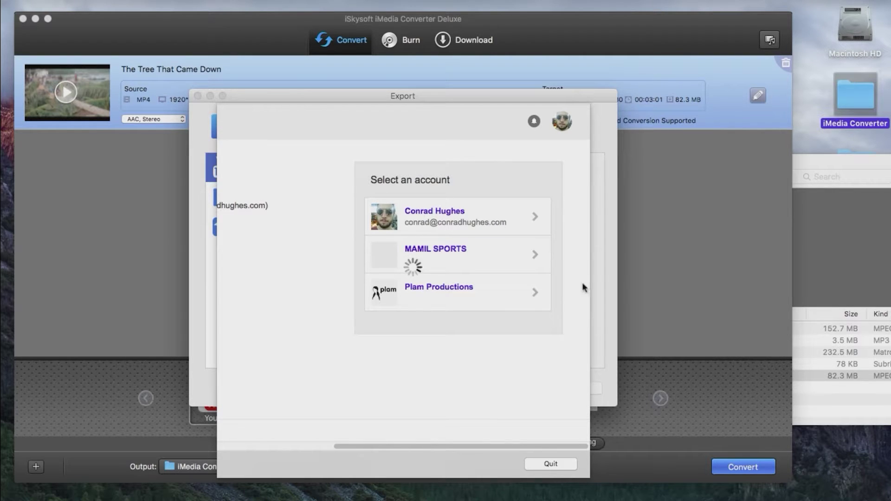
click(431, 290)
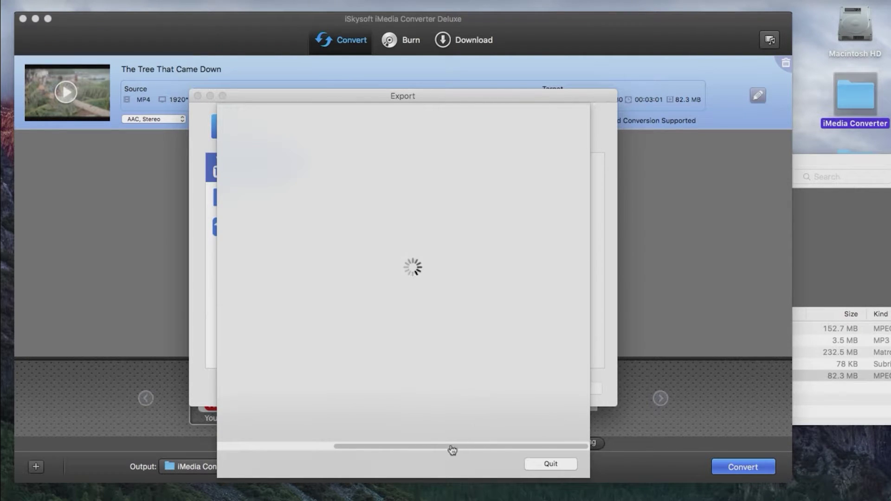
drag(434, 451, 314, 450)
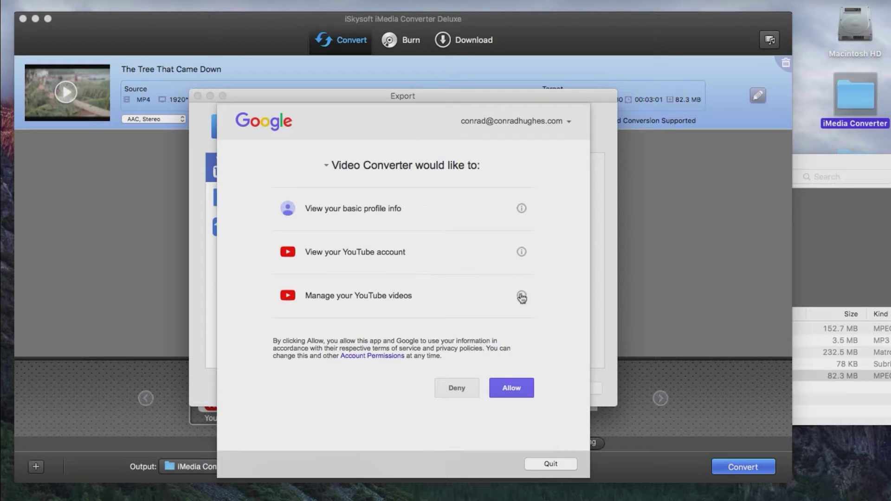
click(510, 387)
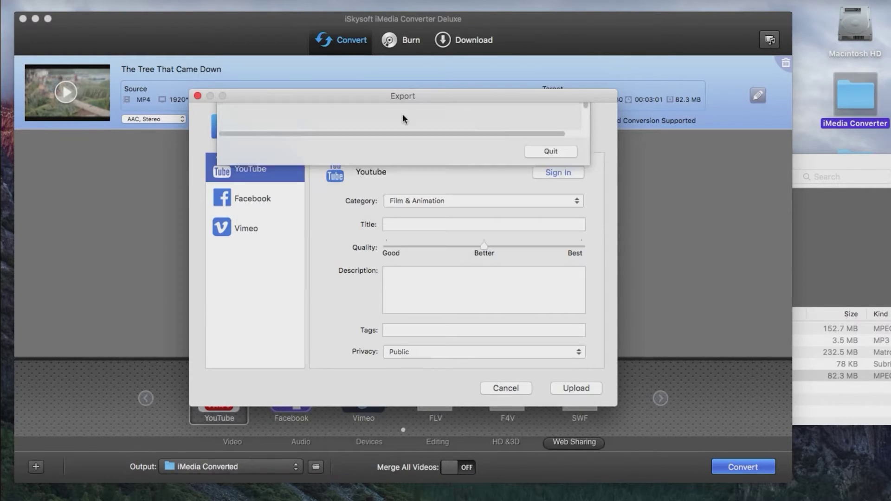
Set the category to Short Movies and leave the upload quality at Better
click(412, 202)
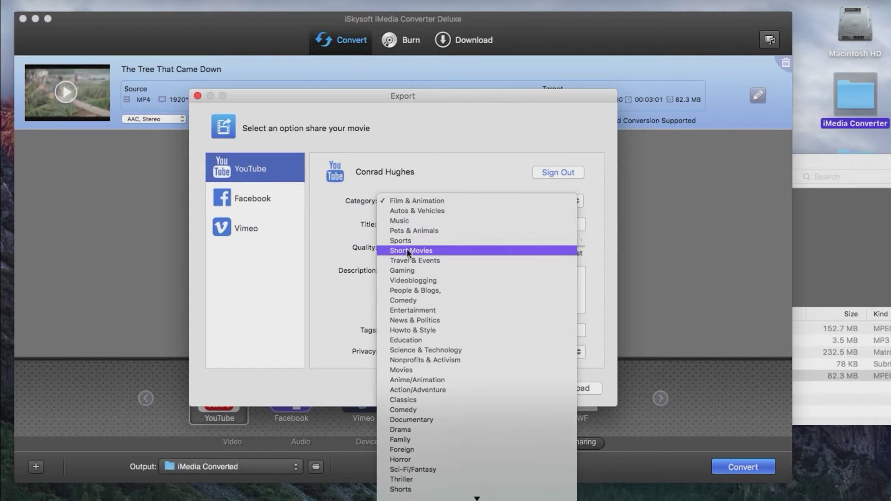
click(407, 249)
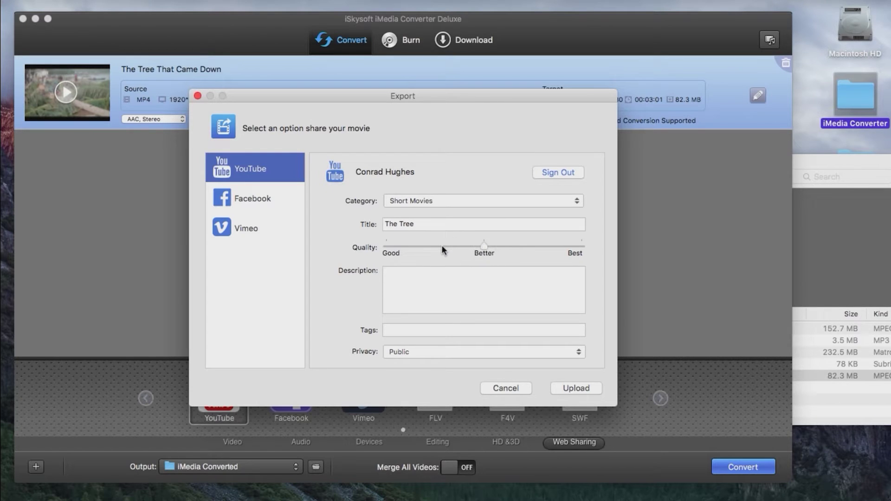
click(389, 247)
click(482, 245)
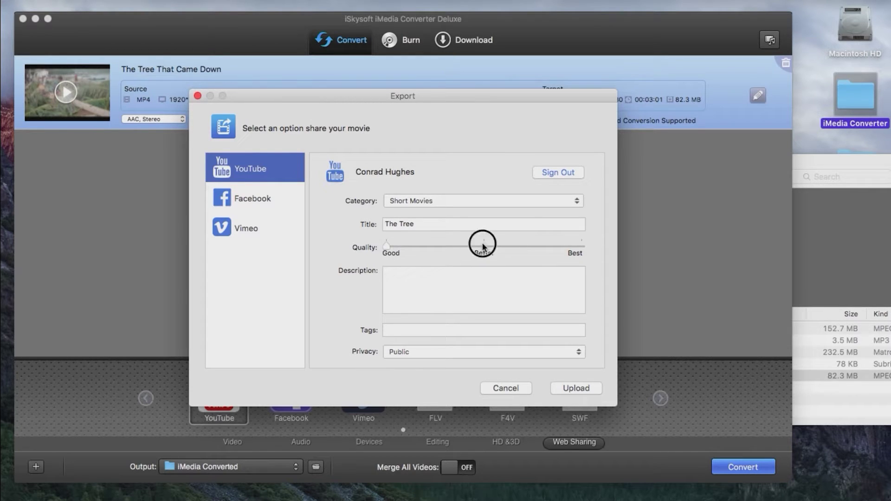
click(581, 247)
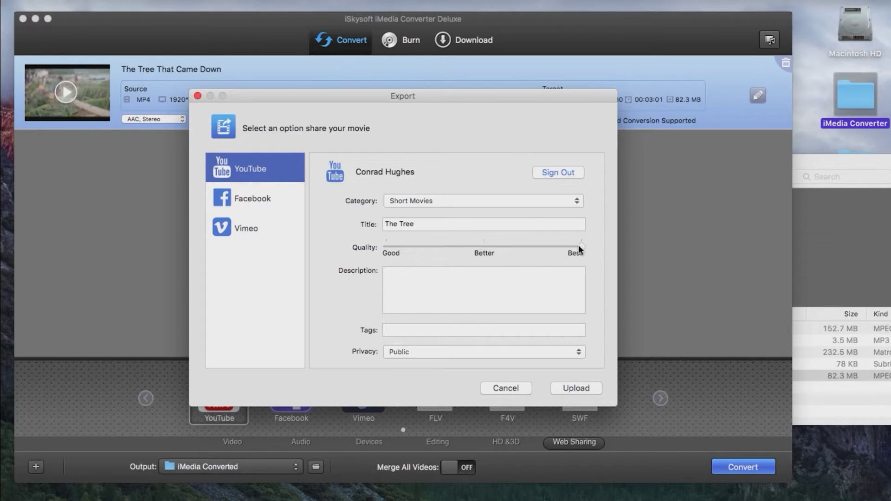
click(484, 248)
Clear the test description text and set the video's privacy to Private
click(463, 275)
text(AADDaaddff)
key(BackSpace)
key(BackSpace)
key(BackSpace)
key(BackSpace)
key(BackSpace)
key(BackSpace)
key(BackSpace)
key(BackSpace)
key(BackSpace)
key(BackSpace)
click(402, 353)
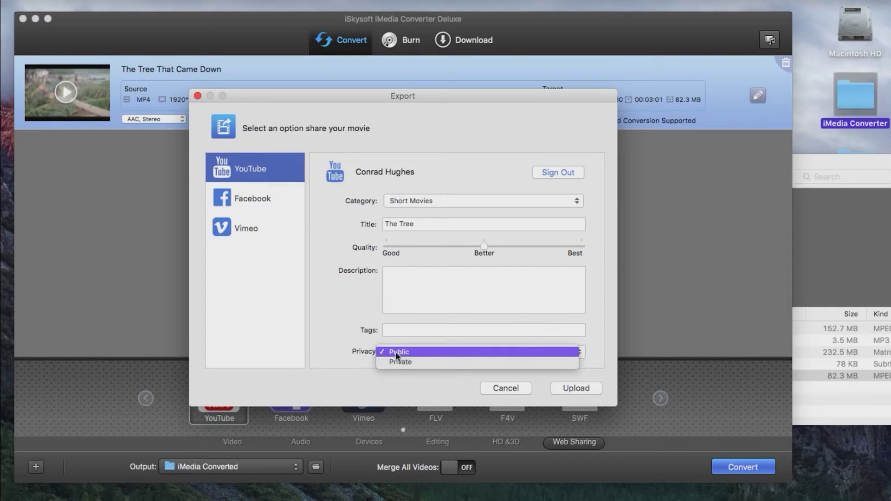
click(396, 363)
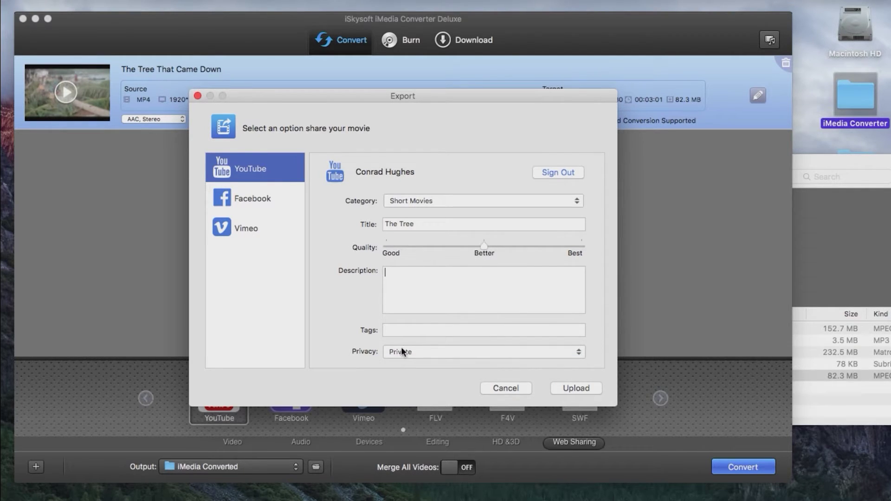
Glance at the Facebook and Vimeo tabs, return to YouTube and start the upload
click(259, 199)
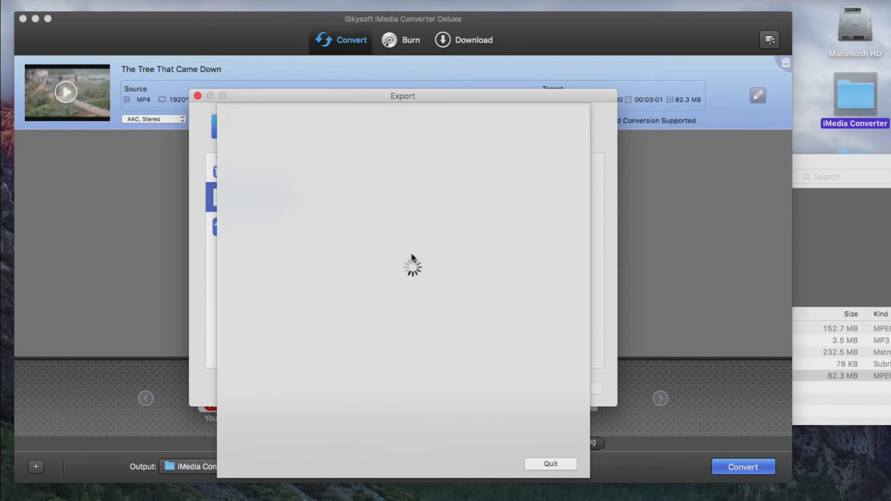
click(551, 464)
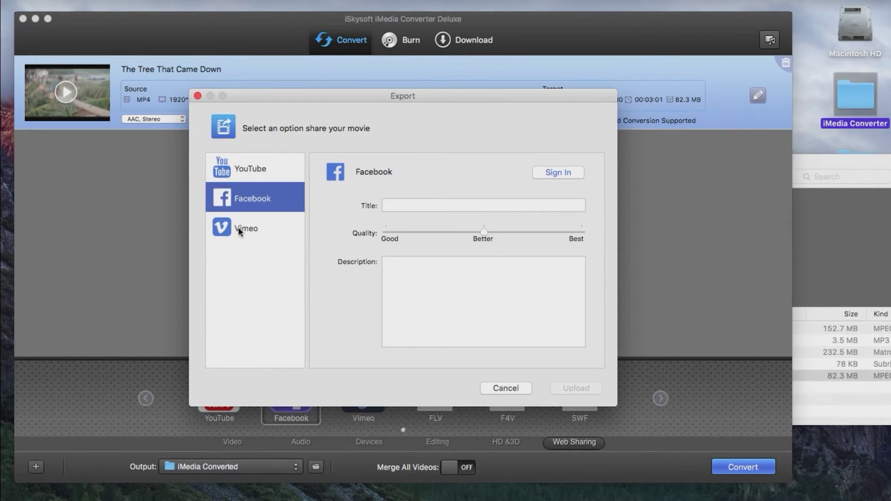
click(238, 230)
click(554, 464)
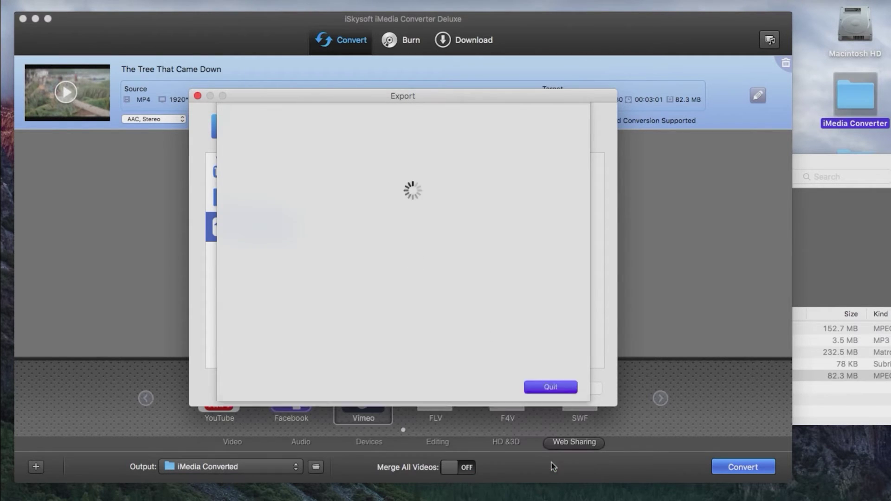
click(245, 175)
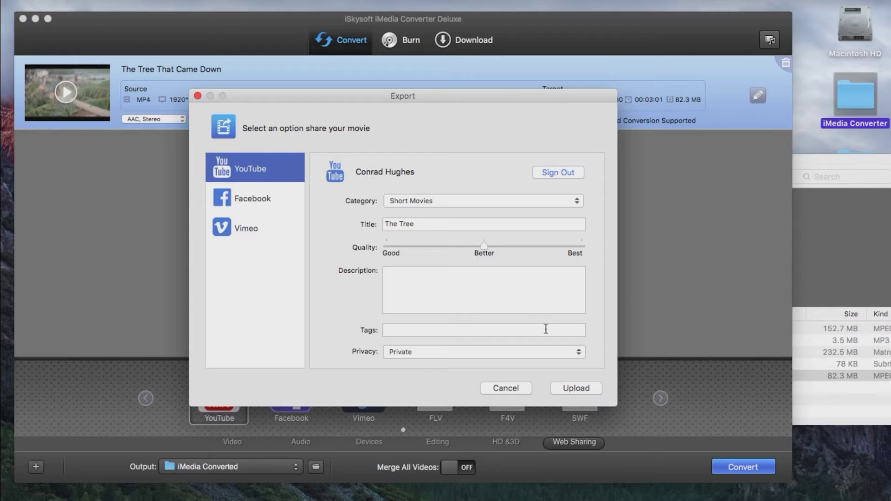
click(571, 390)
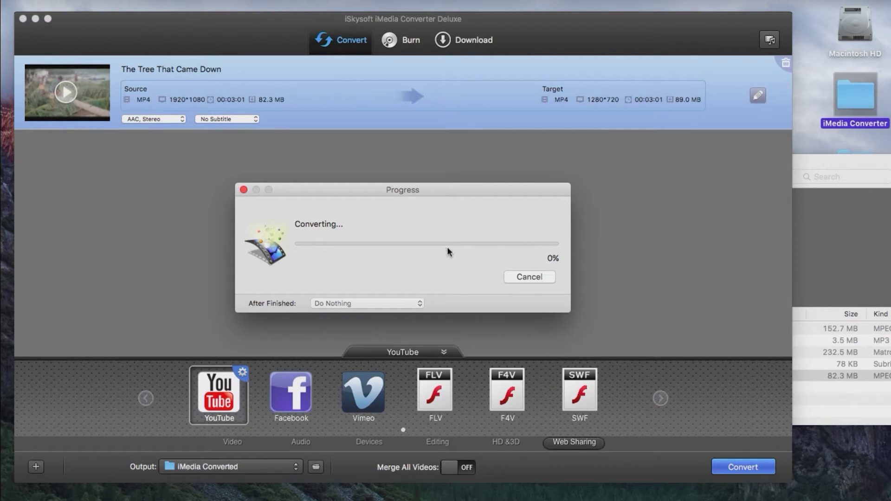
Leave After Finished set to Do Nothing while the conversion and upload run
click(350, 304)
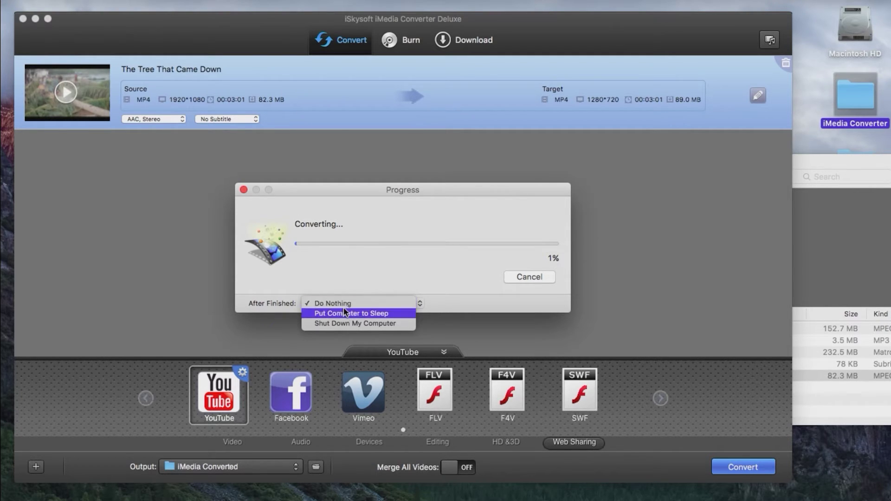
click(319, 304)
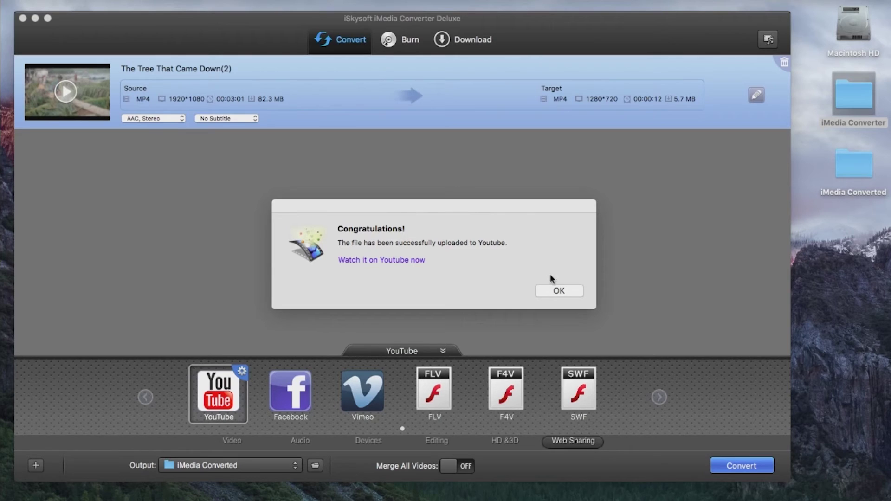
Dismiss the Congratulations upload confirmation with OK
click(557, 290)
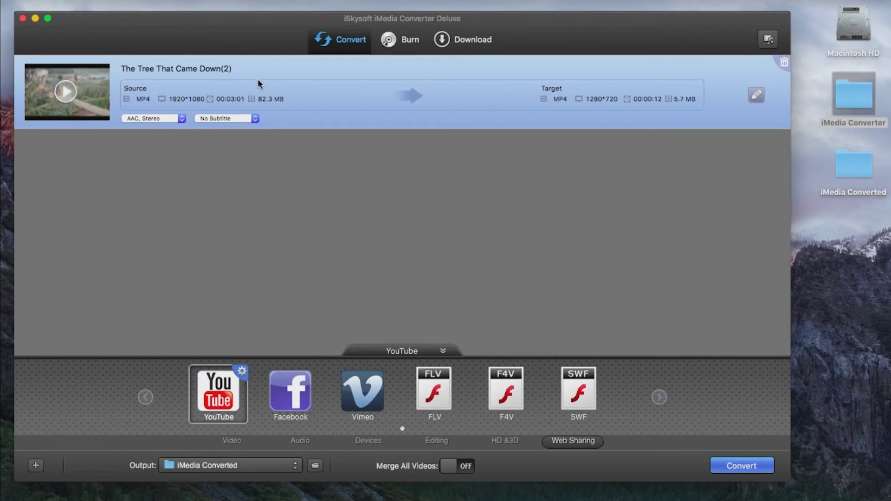